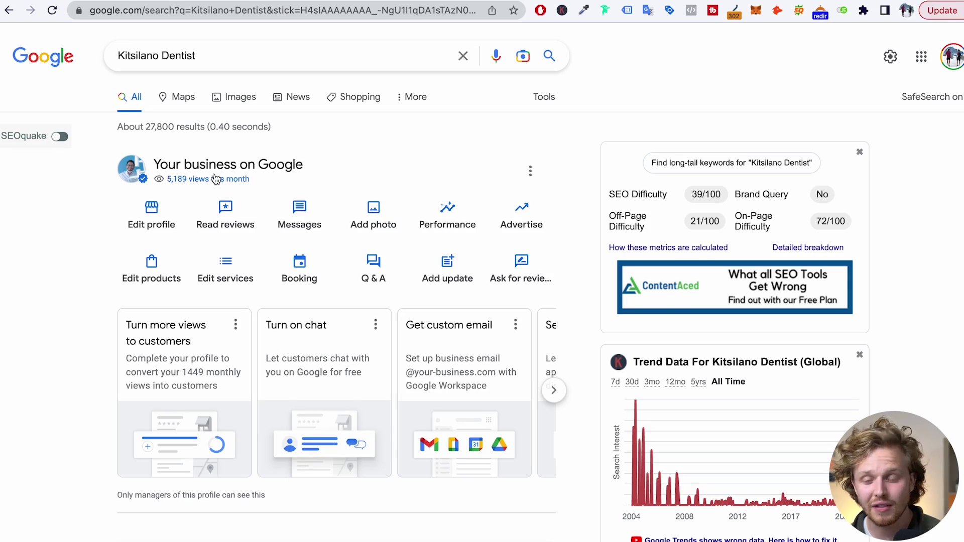
Open the Kitsilano Dentist Business information editor from the Your business on Google panel
left_click(158, 224)
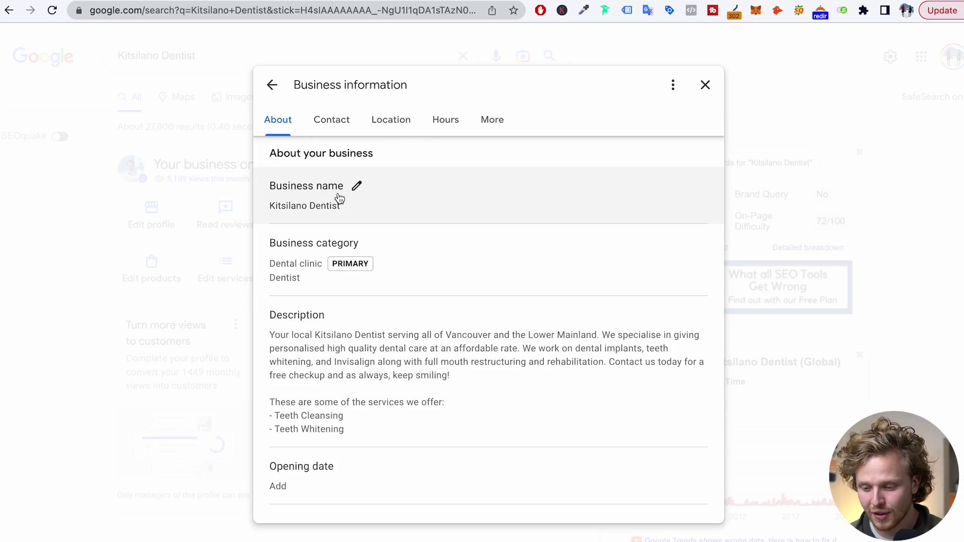
Scroll the editor from About down to Contact, showing phone, website and short name
scroll(342, 226, "down", 1)
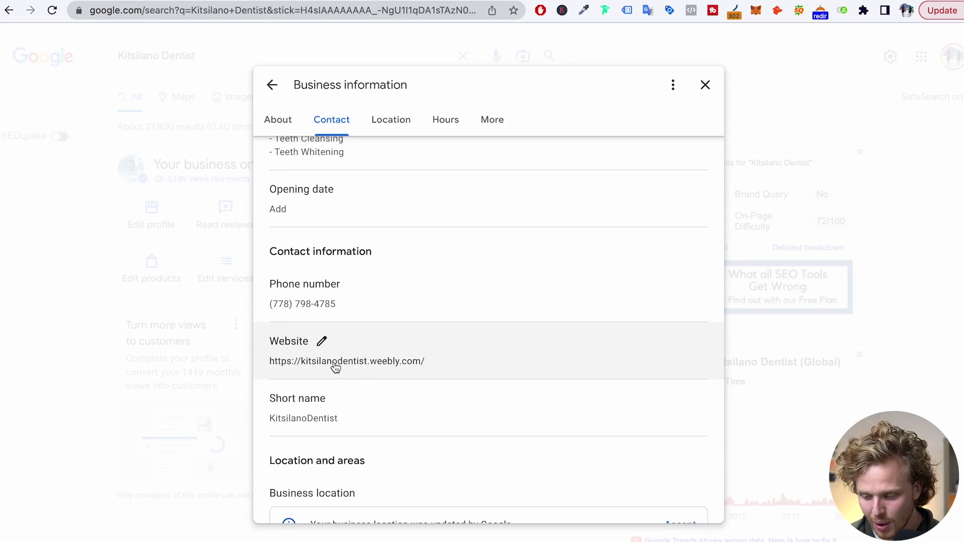
scroll(336, 368, "down", 1)
Review the Location, service areas and opening hours sections of the Business information editor
scroll(370, 327, "down", 4)
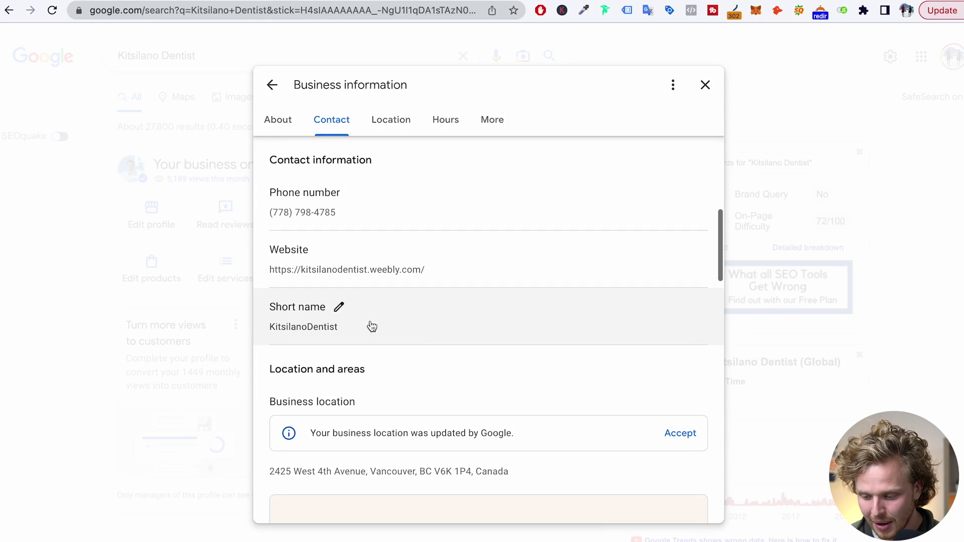
scroll(318, 320, "down", 2)
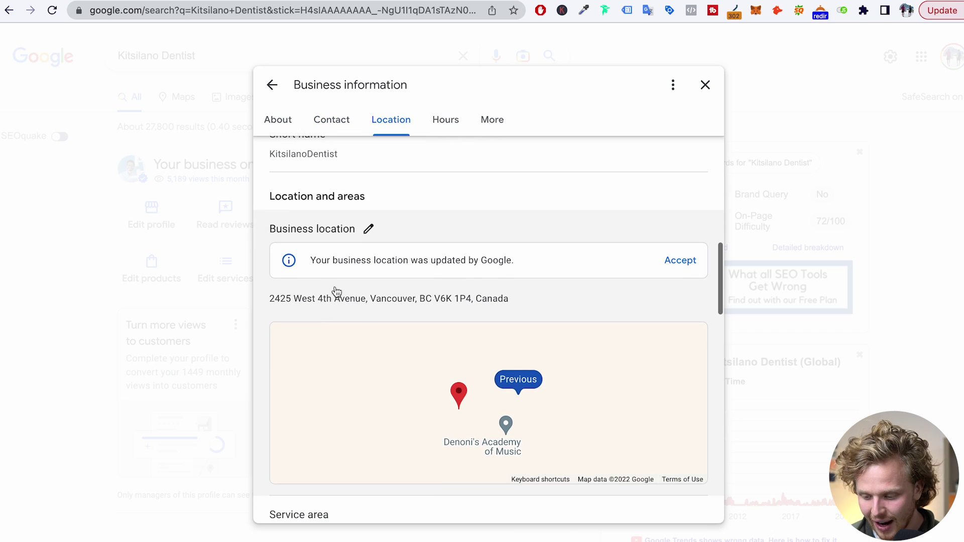
scroll(287, 310, "down", 3)
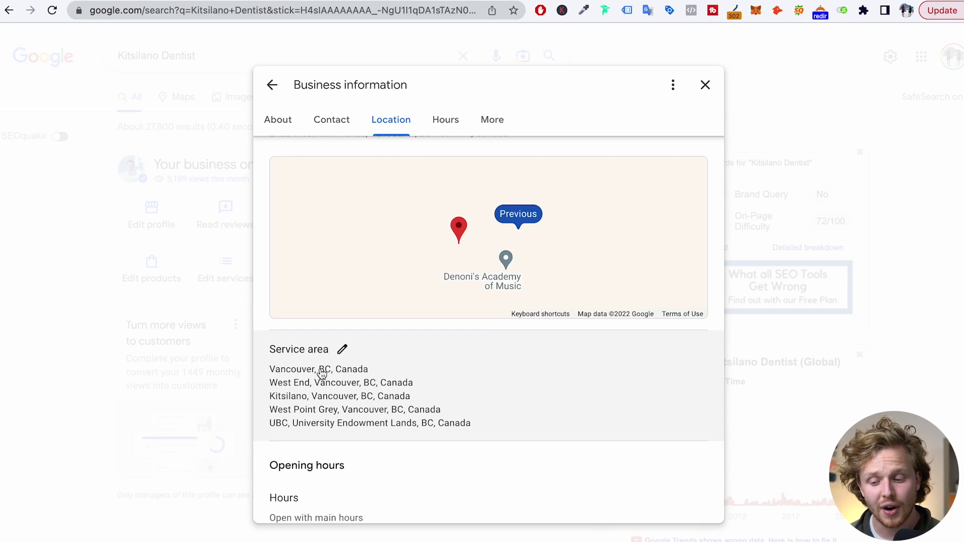
scroll(322, 374, "down", 3)
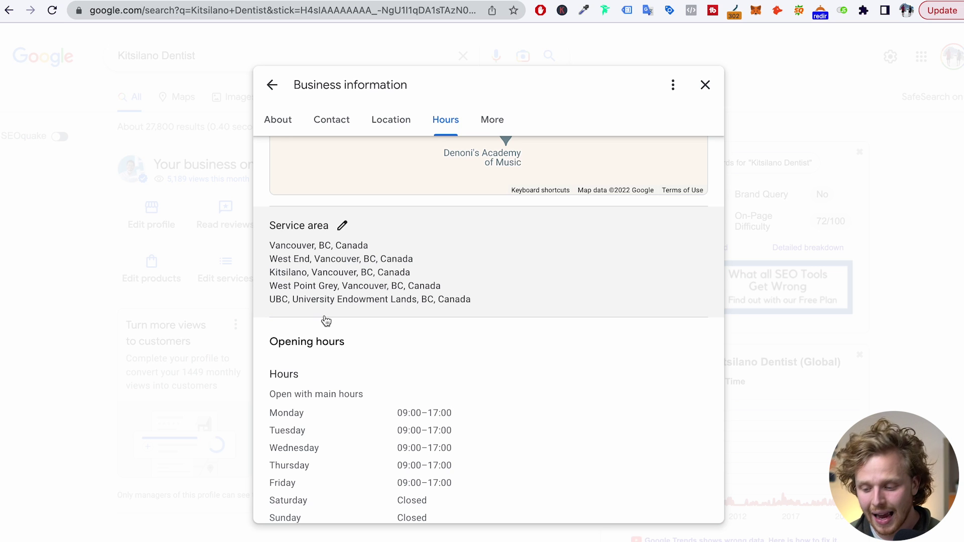
scroll(326, 321, "down", 10)
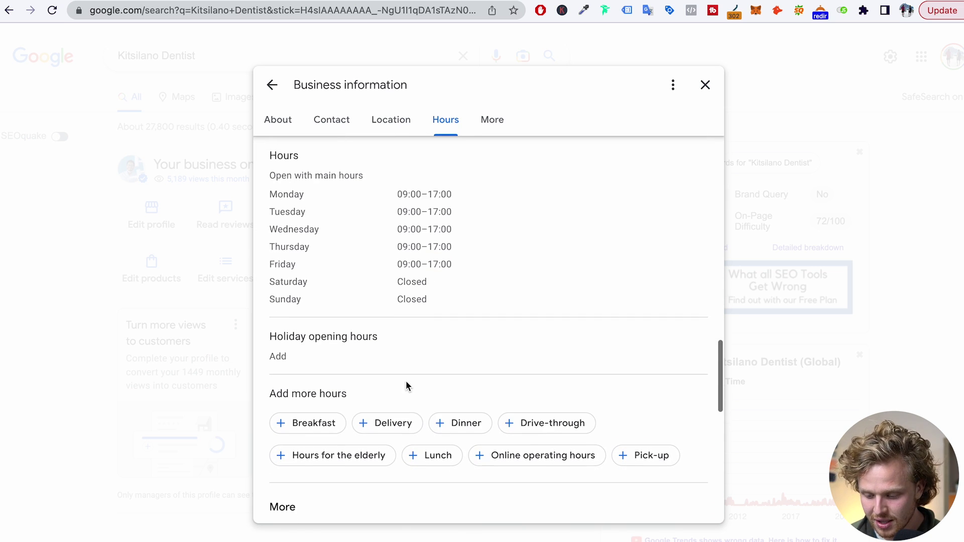
scroll(407, 387, "down", 4)
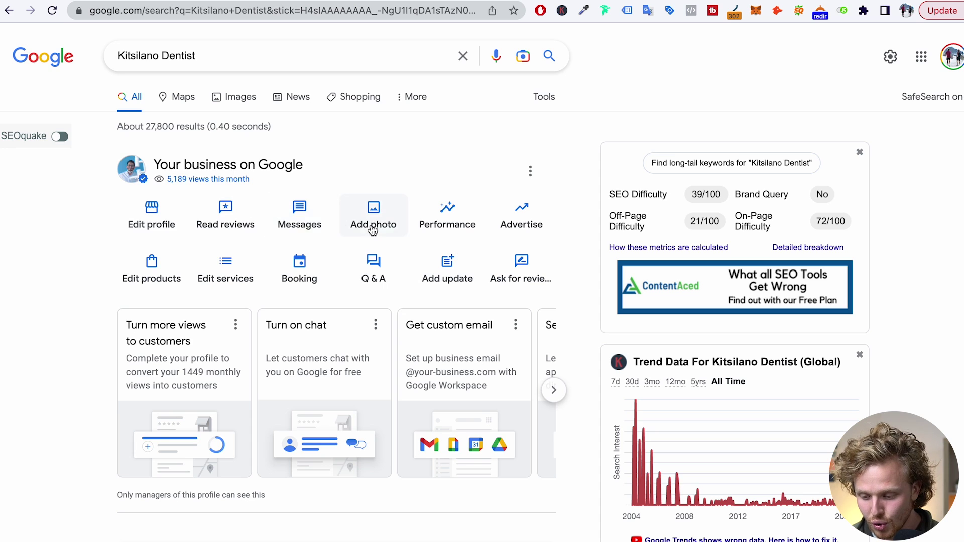
Start adding a business photo, cancel without uploading, then scroll to the listing's photos
left_click(372, 228)
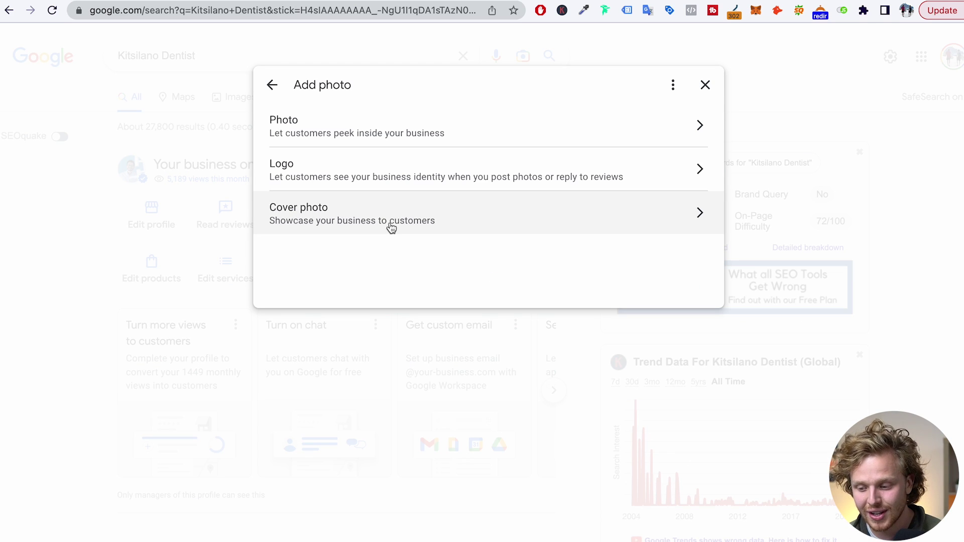
left_click(405, 142)
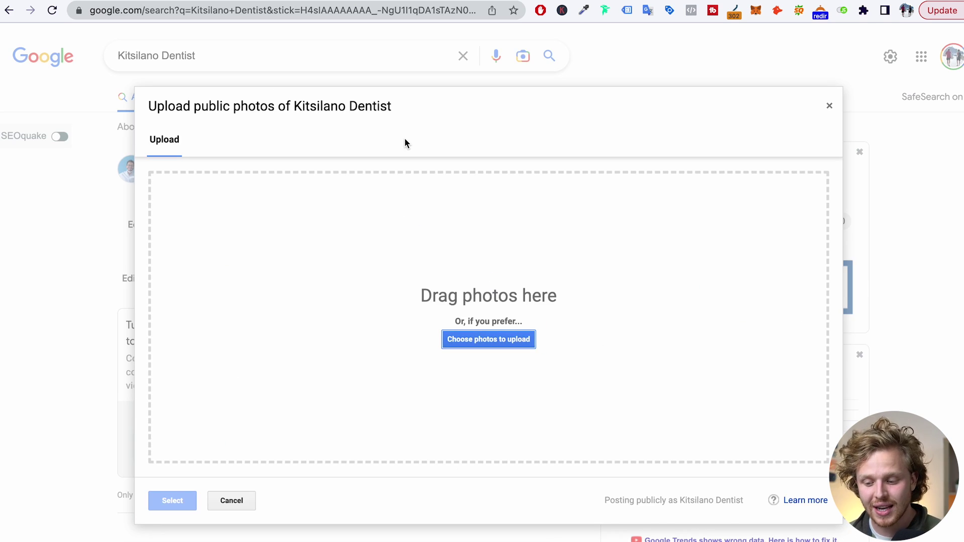
left_click(232, 501)
scroll(827, 277, "down", 15)
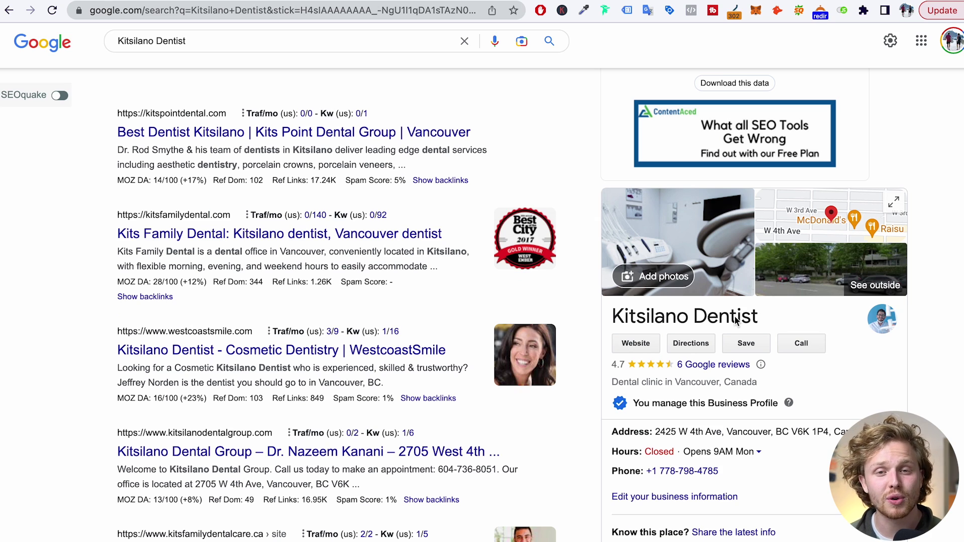
scroll(736, 316, "down", 1)
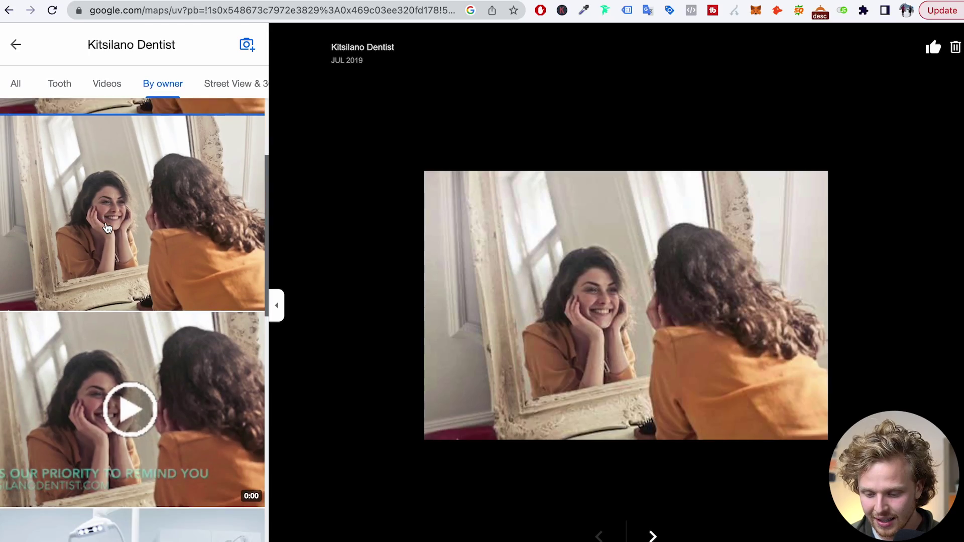
scroll(107, 228, "down", 10)
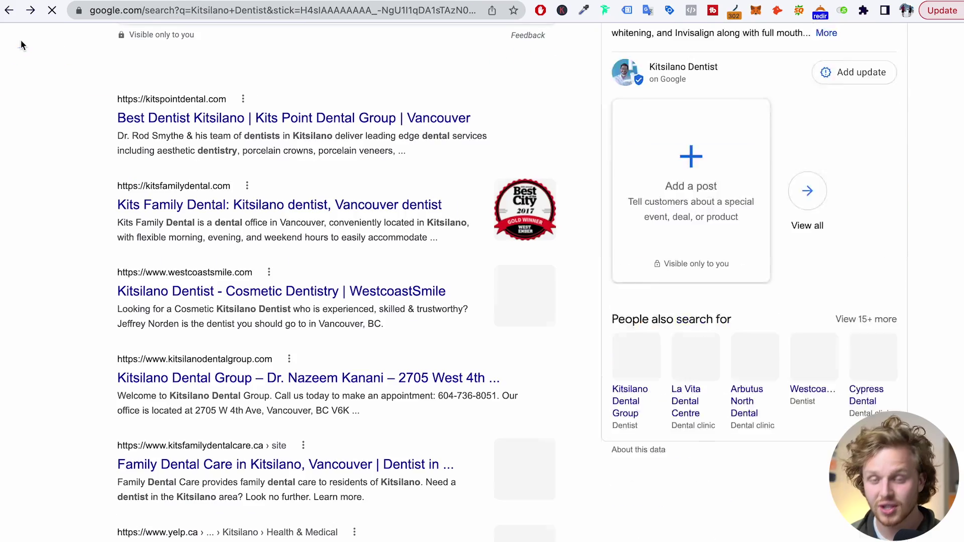
View one of the owner's photos in the Maps By owner gallery
left_click(20, 41)
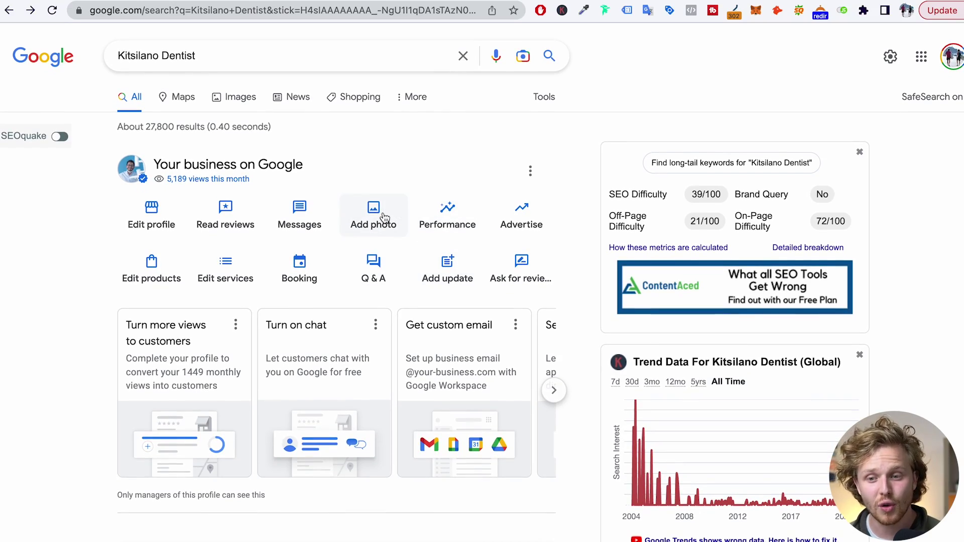
left_click(223, 282)
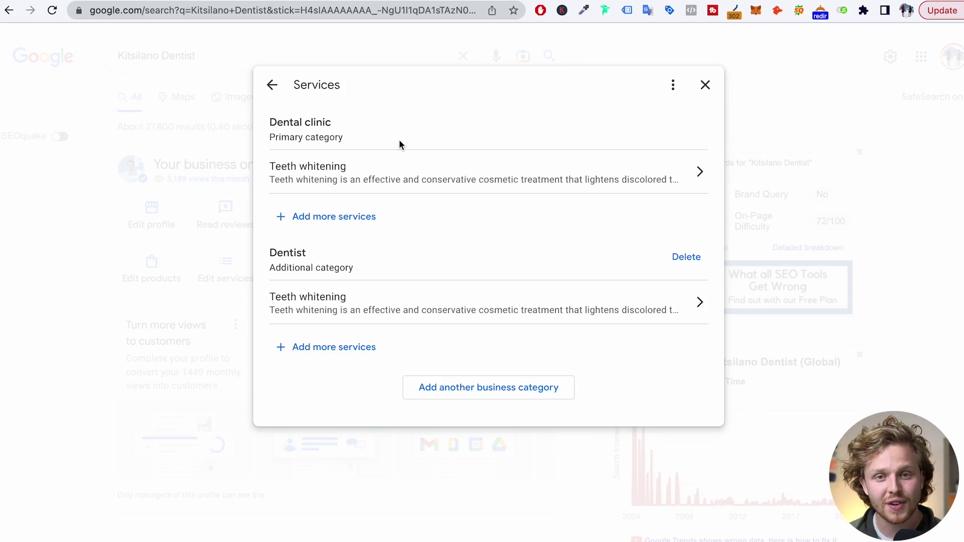
left_click(374, 219)
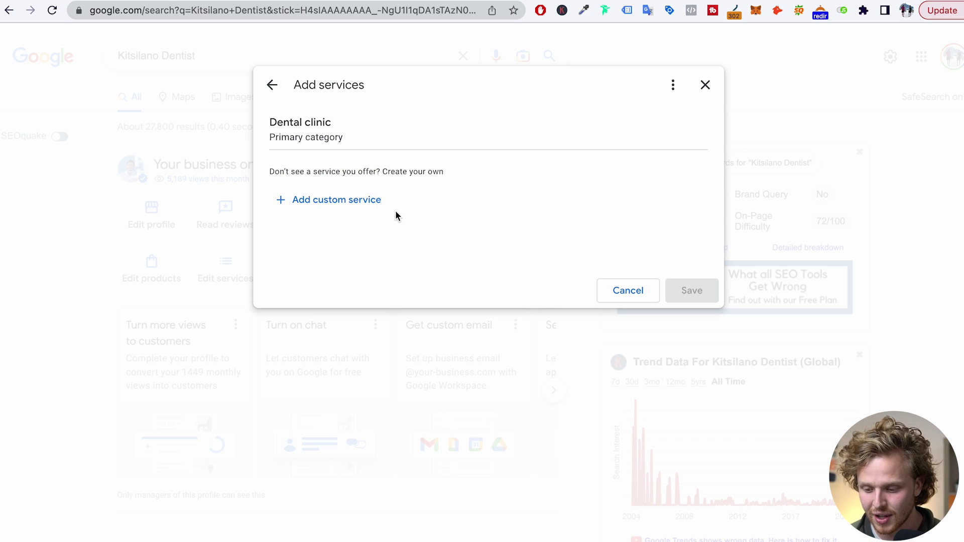
left_click(357, 199)
left_click(515, 201)
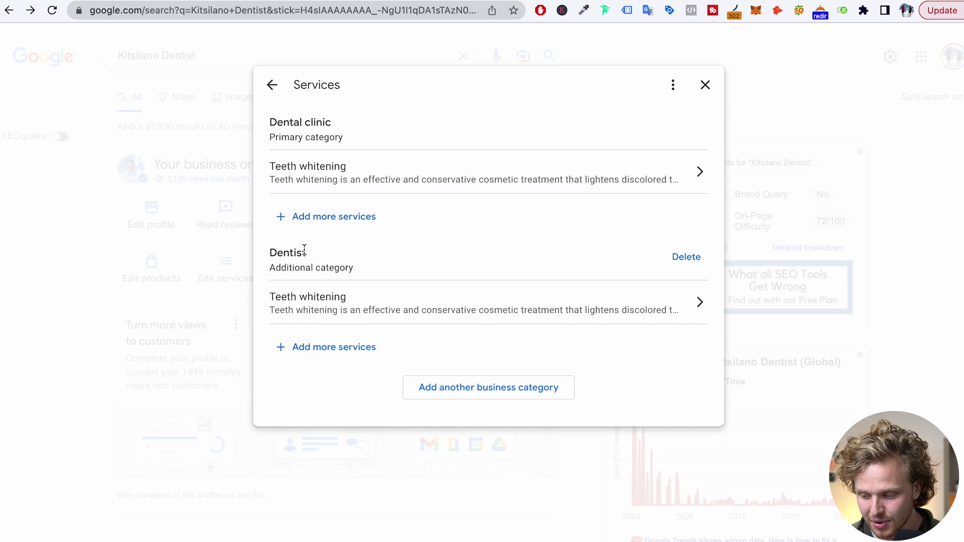
left_click(297, 303)
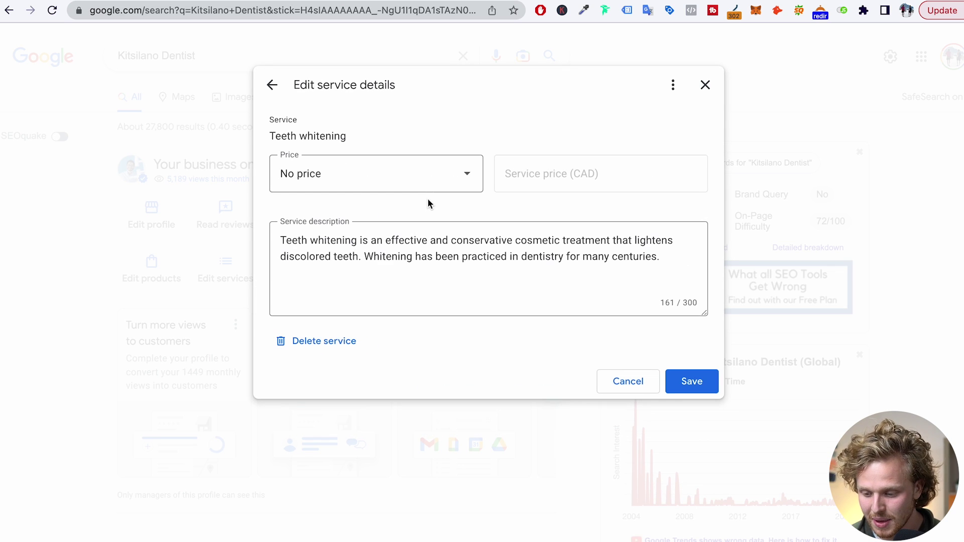
left_click(669, 263)
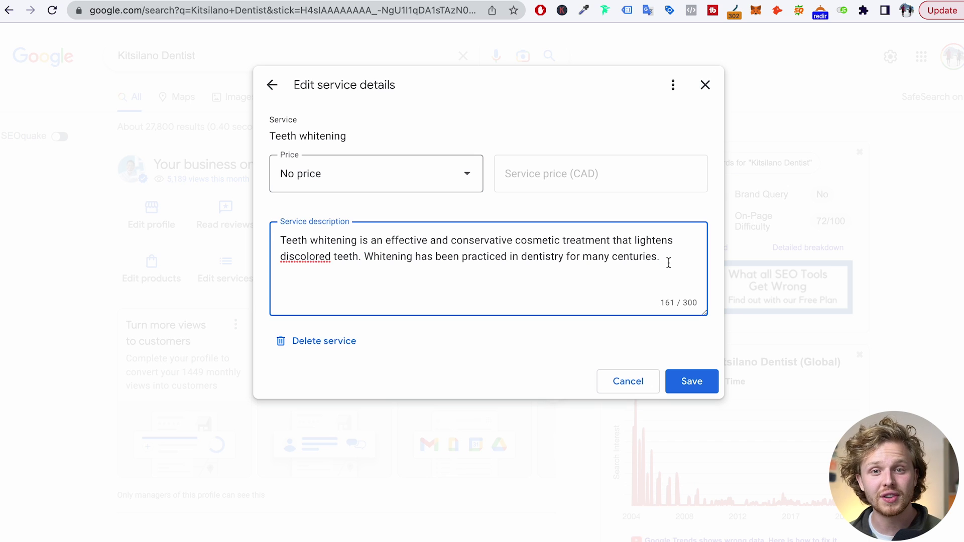
left_click(276, 94)
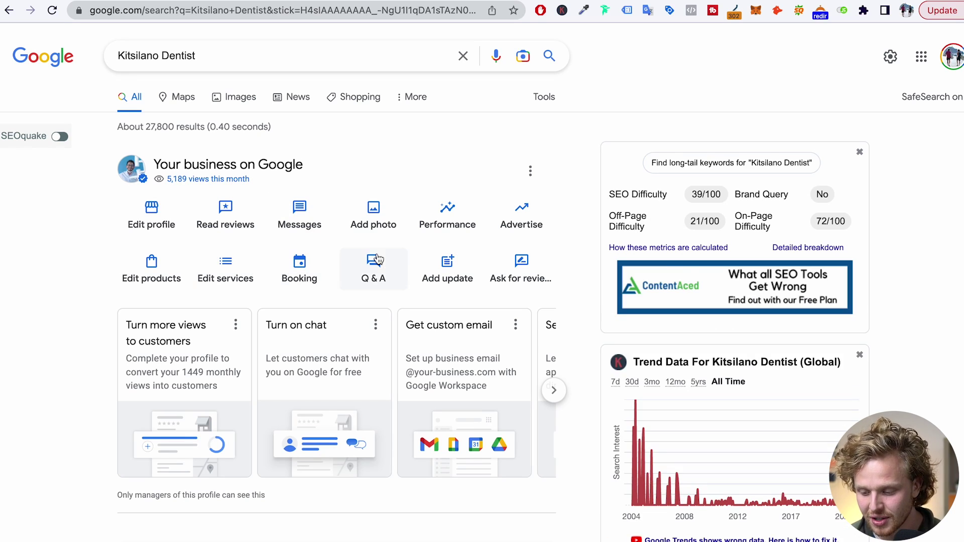
left_click(442, 266)
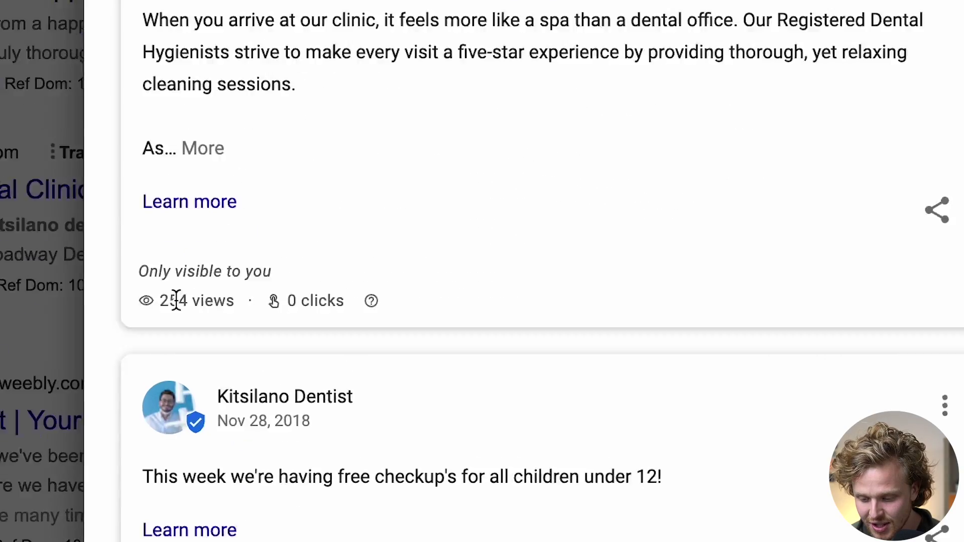
left_click_drag(292, 418, 326, 419)
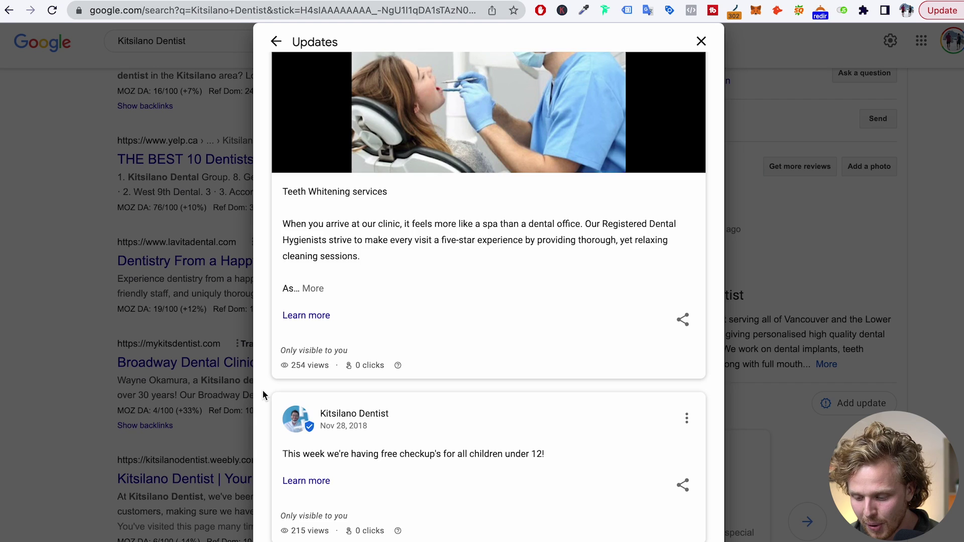
scroll(263, 394, "down", 3)
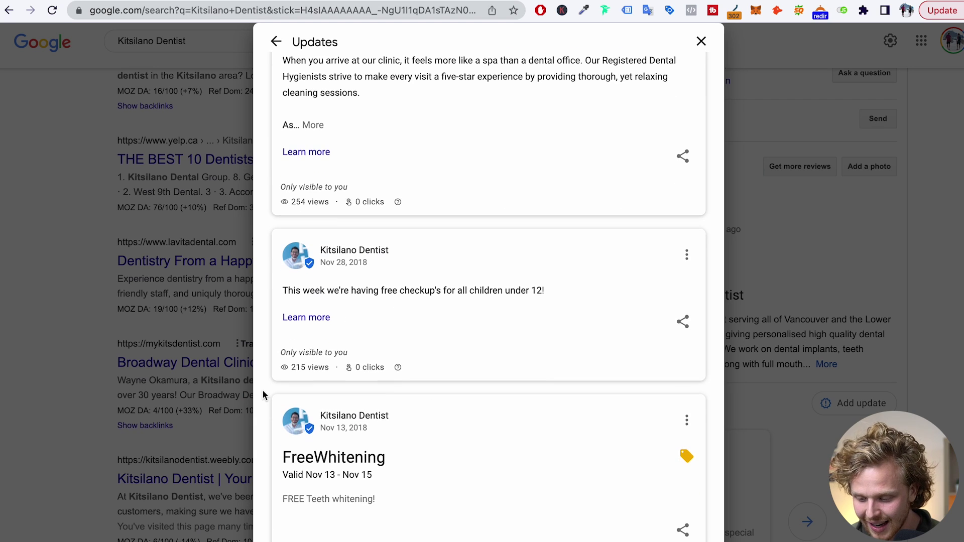
scroll(335, 321, "down", 6)
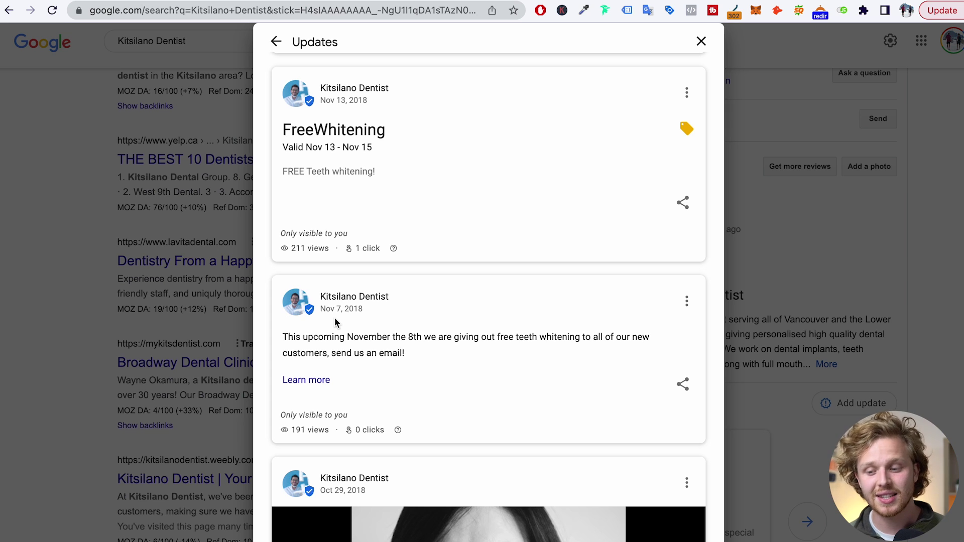
scroll(335, 322, "down", 5)
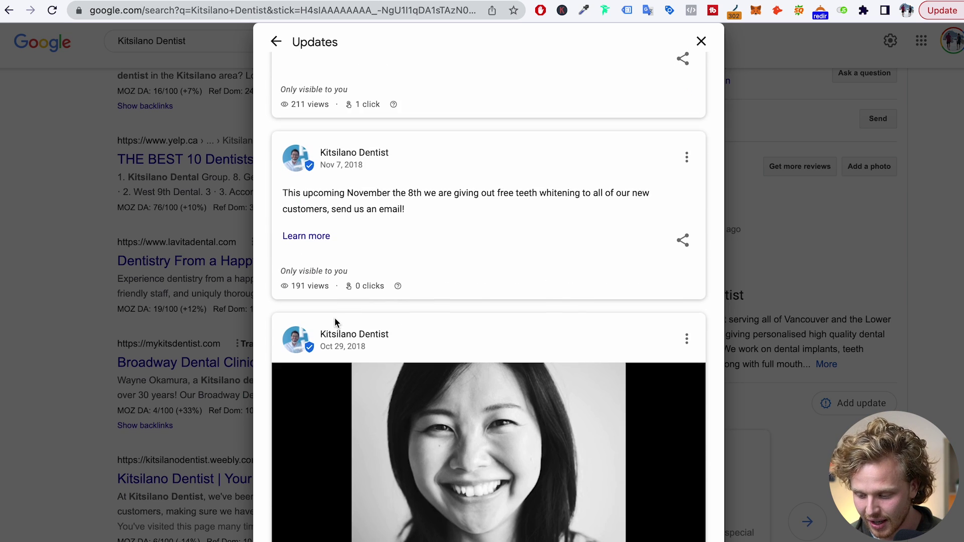
scroll(381, 443, "up", 9)
scroll(380, 443, "up", 15)
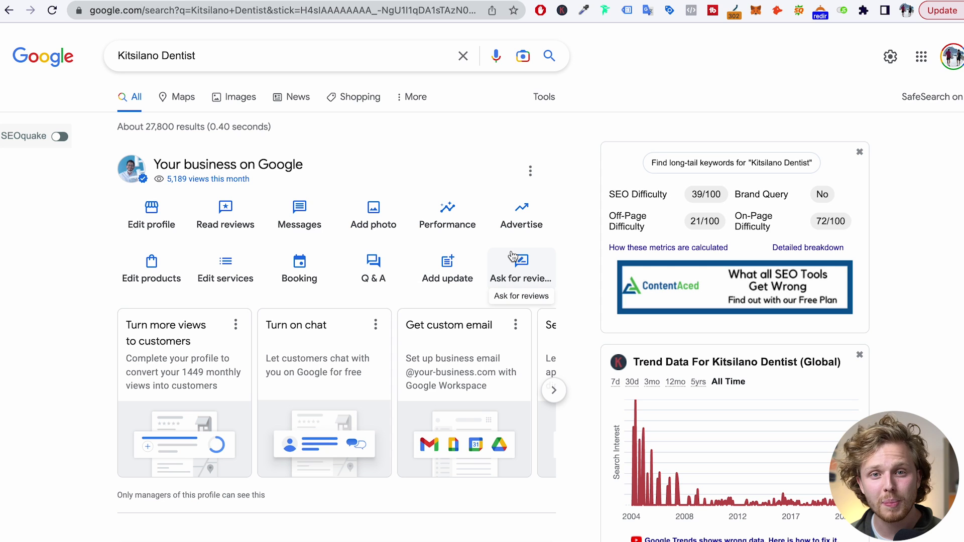
Open the Ask for reviews option on the Kitsilano Dentist panel
left_click(521, 265)
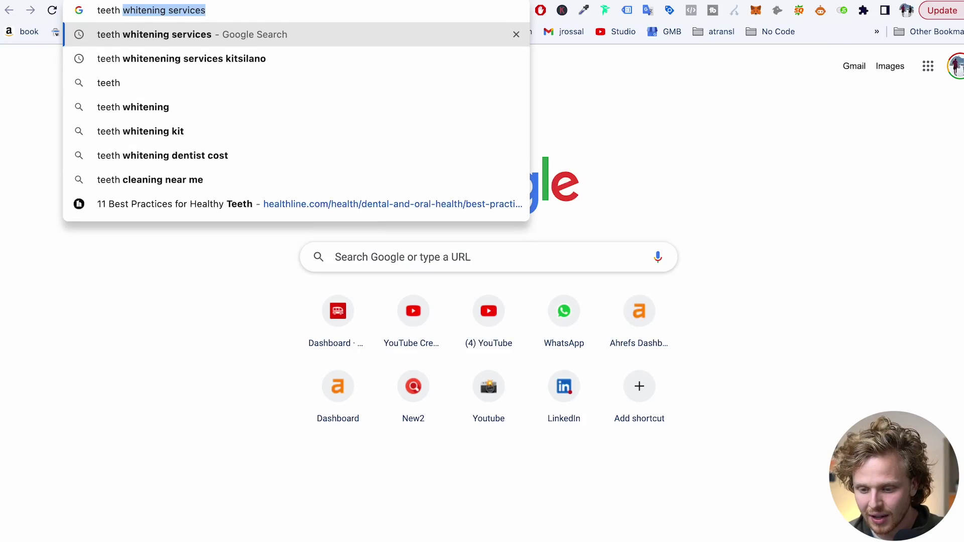
Search for 'teeth whitening services' and scroll down to the local dentist map listings
key("Return")
scroll(571, 226, "down", 15)
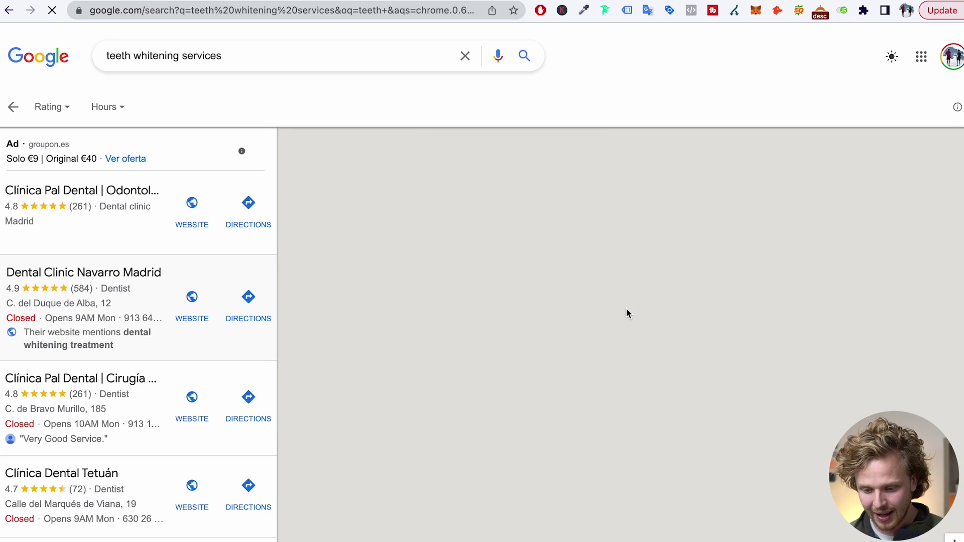
Look at the Dental Clinic Navarro Madrid listing, then select the Kitsilano Dentist website heading
left_click(71, 318)
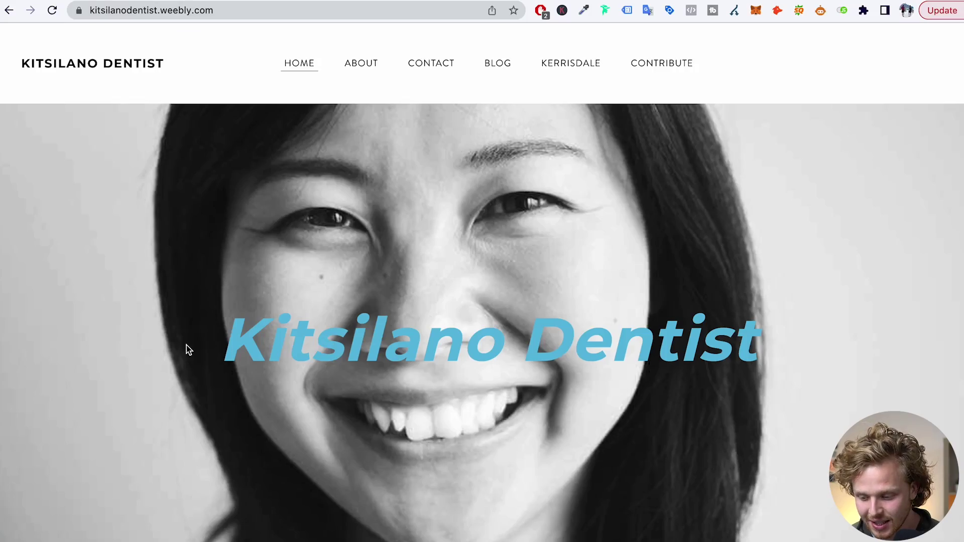
left_click_drag(186, 345, 794, 344)
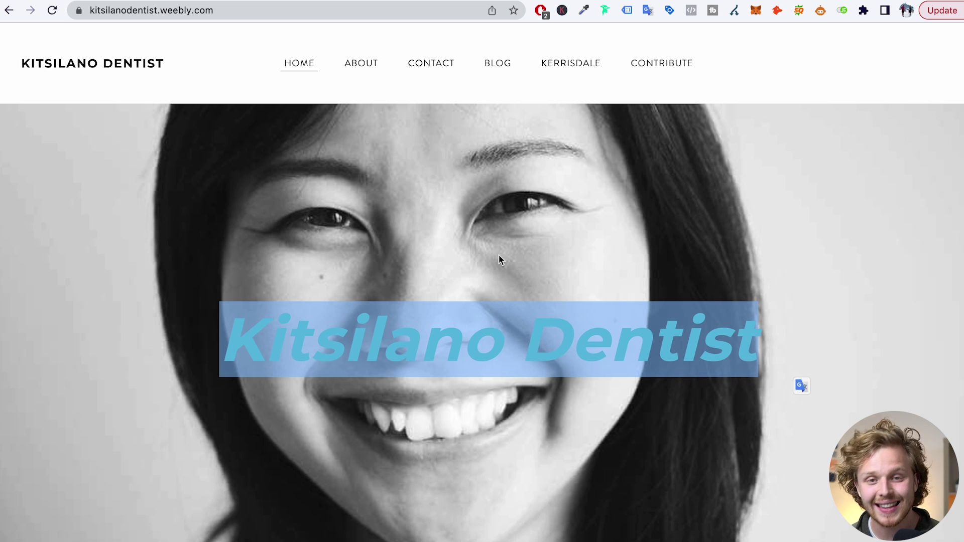